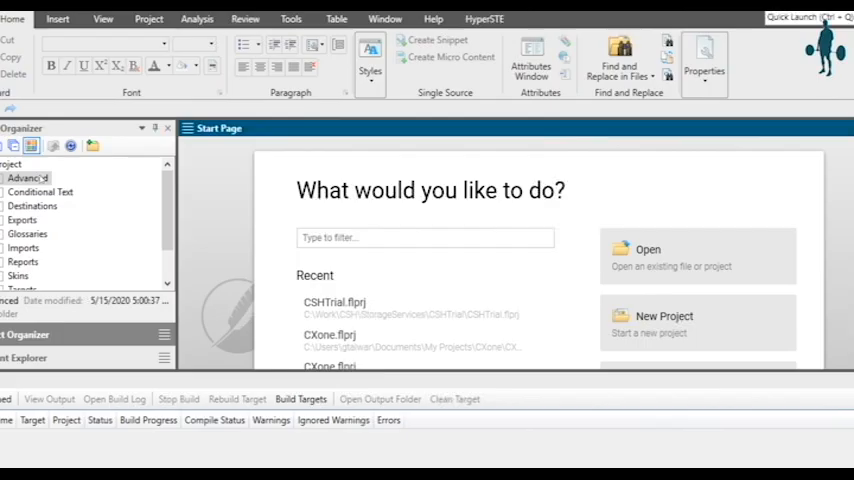
Step: Add a header file named Identifiers.h to the Advanced folder
right_click(43, 177)
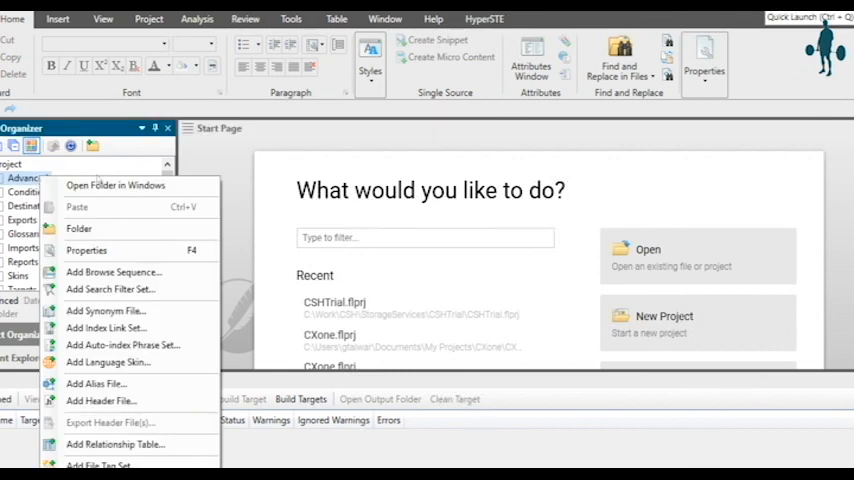
click(148, 403)
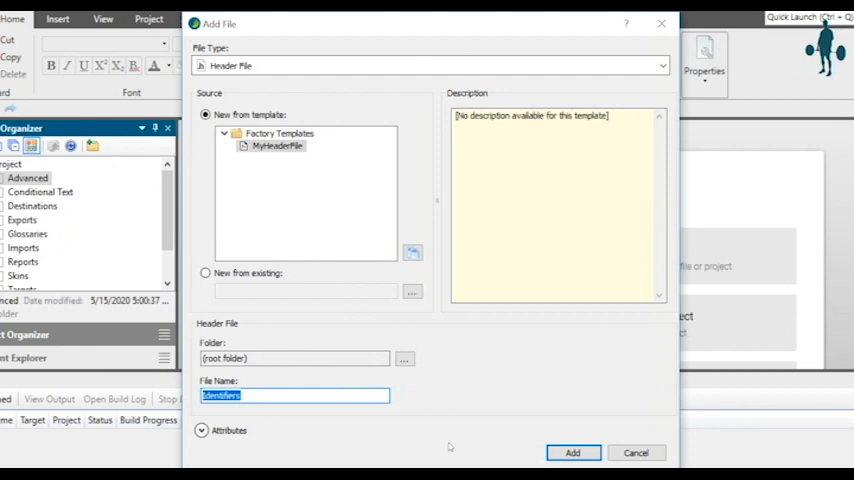
click(570, 452)
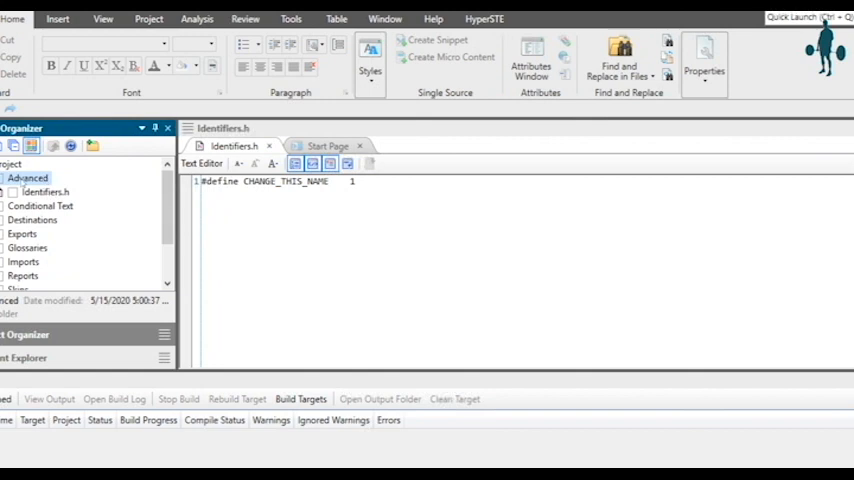
Step: Create the NewAlias alias file and add identifier Identifier_GT with value 1000
right_click(24, 183)
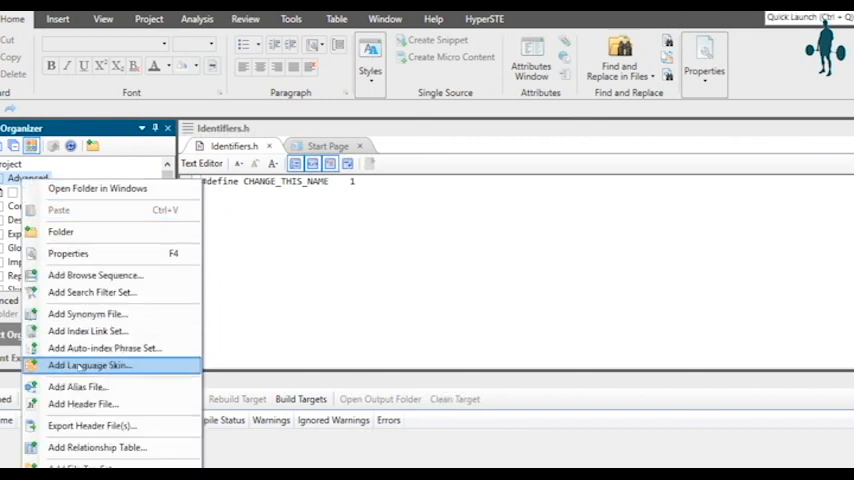
click(80, 387)
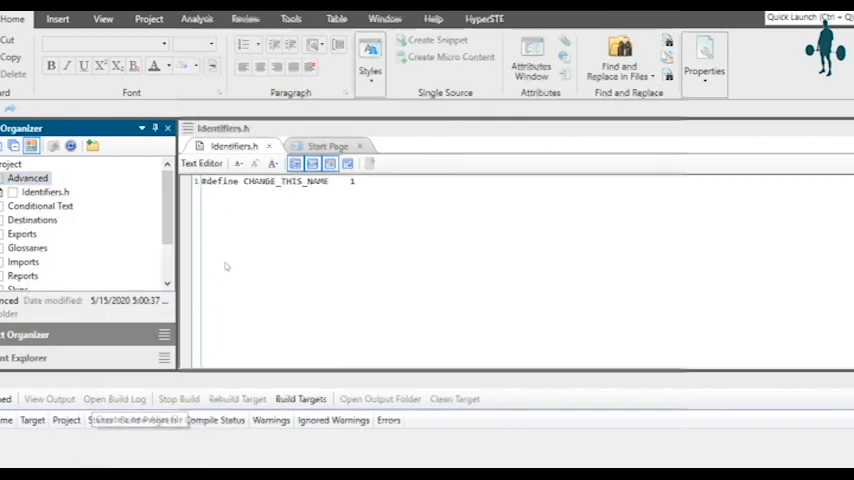
key(Return)
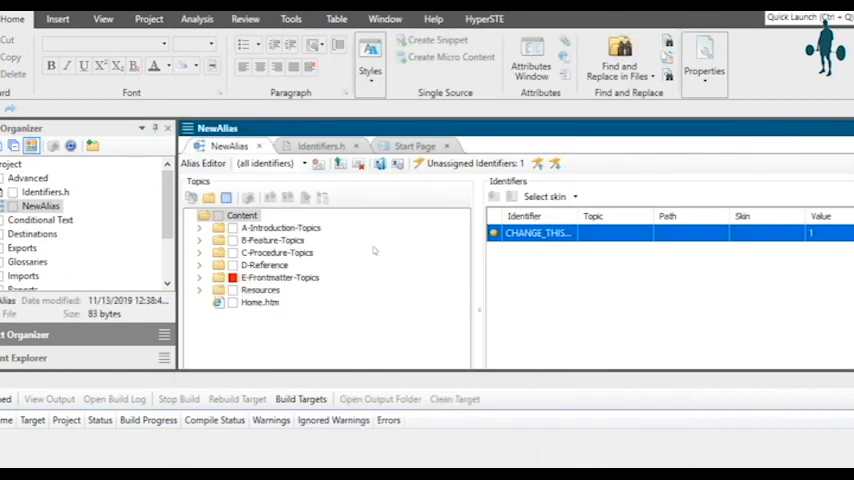
click(341, 165)
text(NEW)
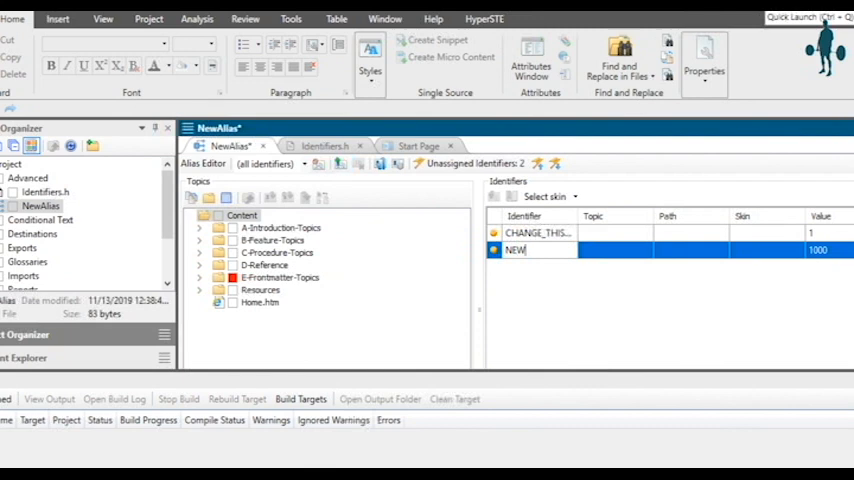
text(Identifie)
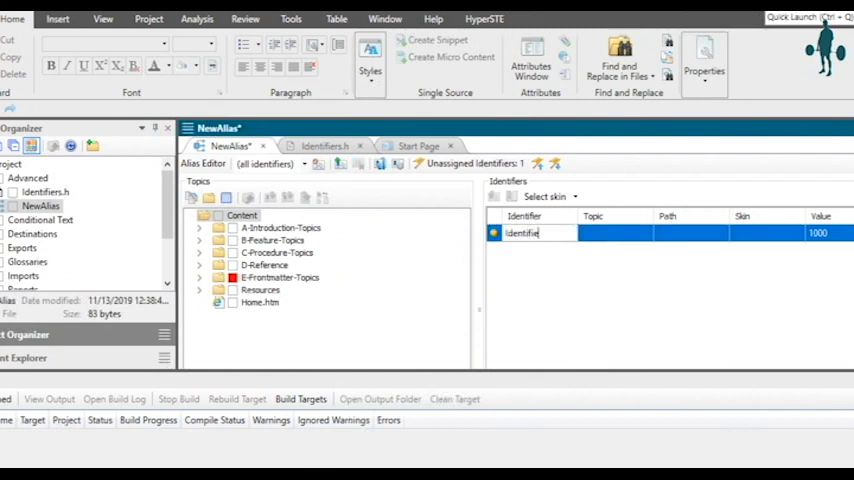
key(BackSpace)
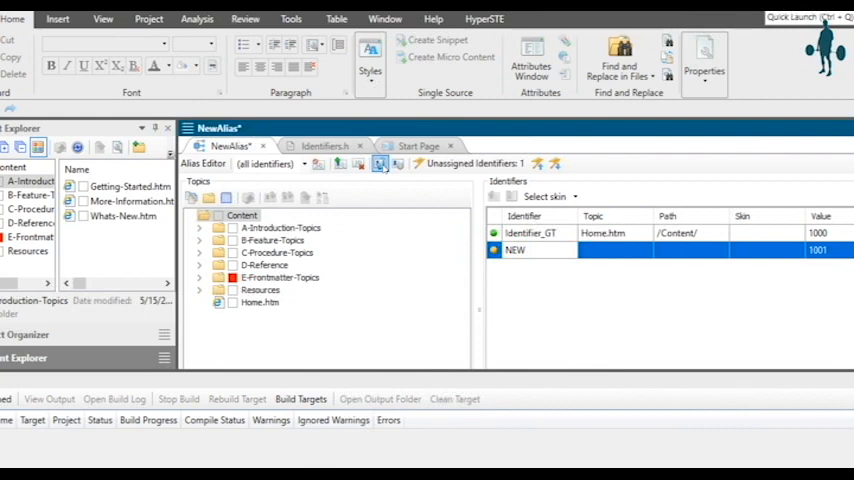
Step: Generate identifiers for all unassigned topics in NewAlias
click(381, 165)
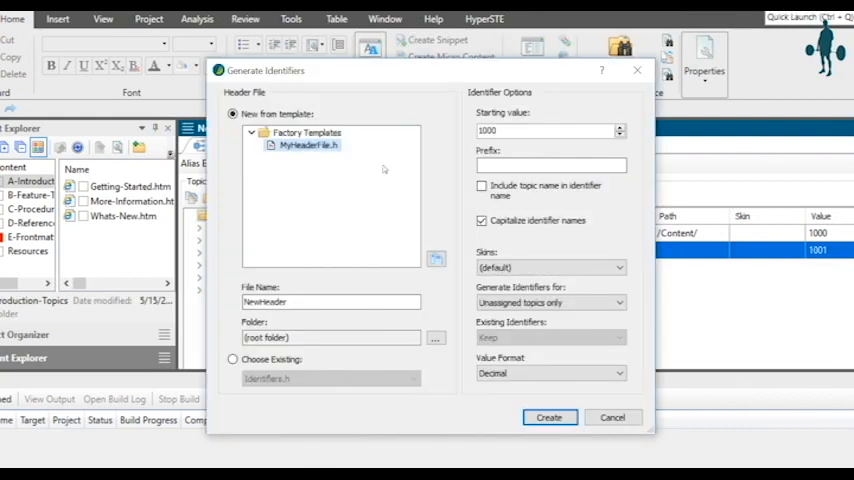
click(551, 419)
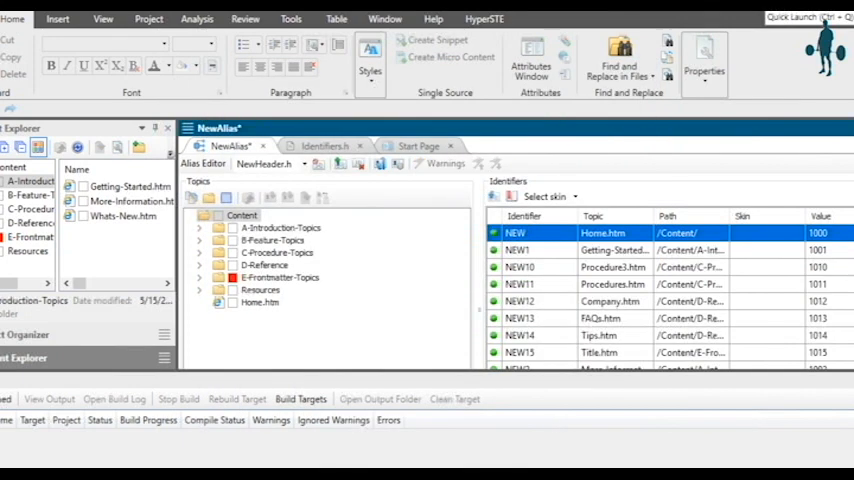
click(600, 267)
click(493, 197)
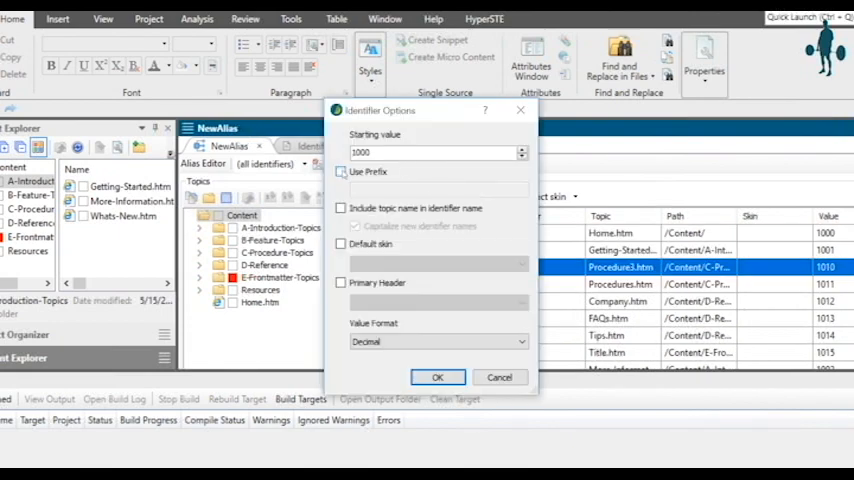
Step: Set identifier naming to use prefix CX and include the topic name
click(341, 172)
click(384, 192)
text(CX)
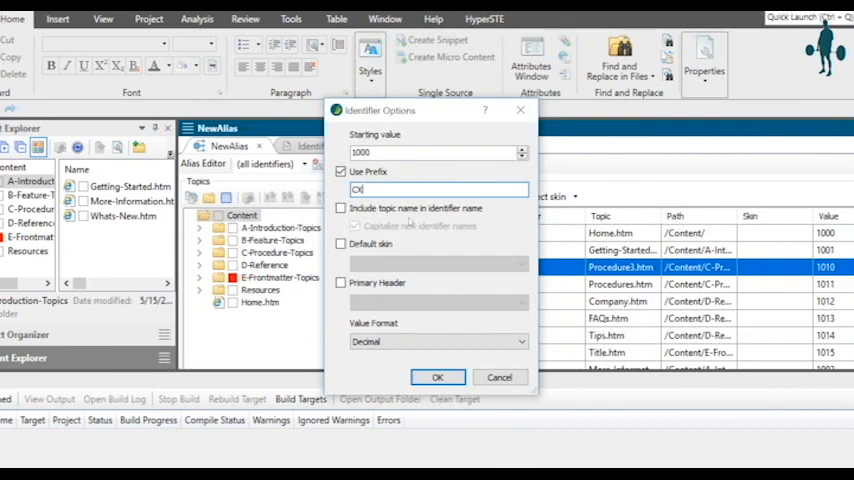
click(341, 208)
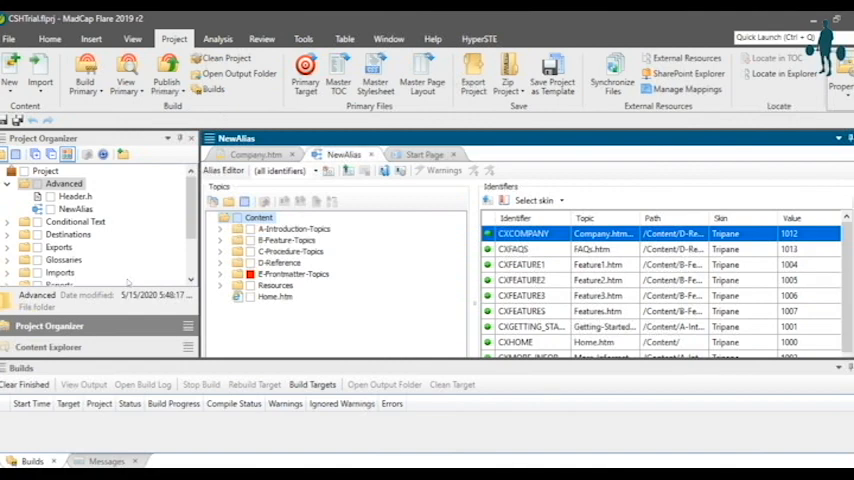
click(78, 197)
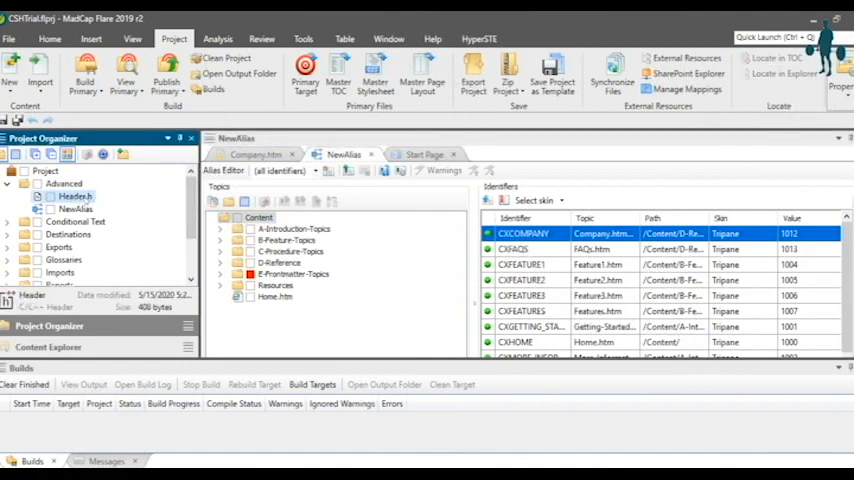
double_click(75, 197)
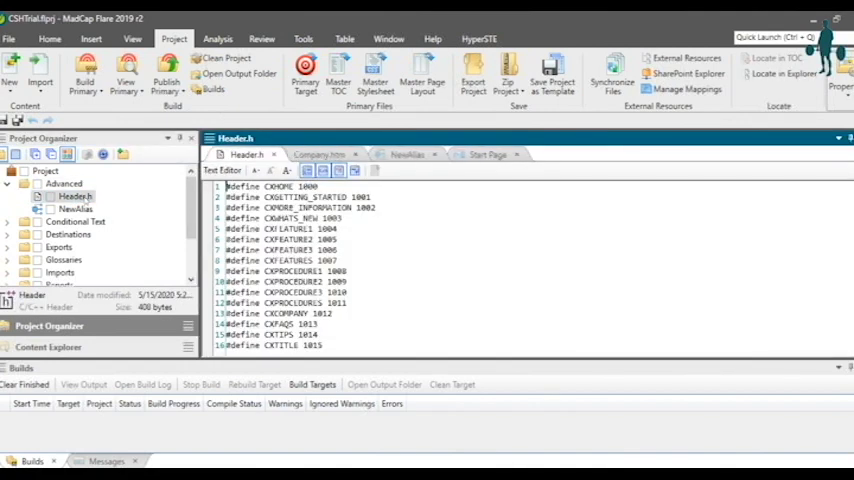
click(444, 293)
key(Down)
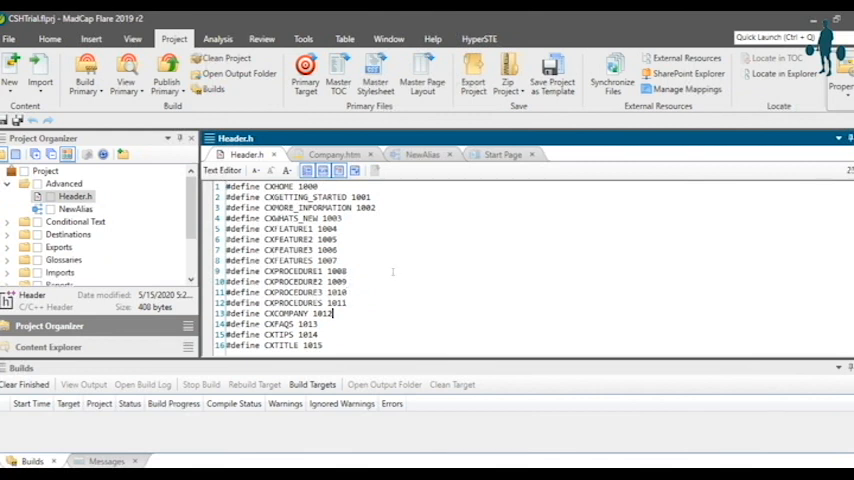
key(Up)
key(Up)
key(Up)
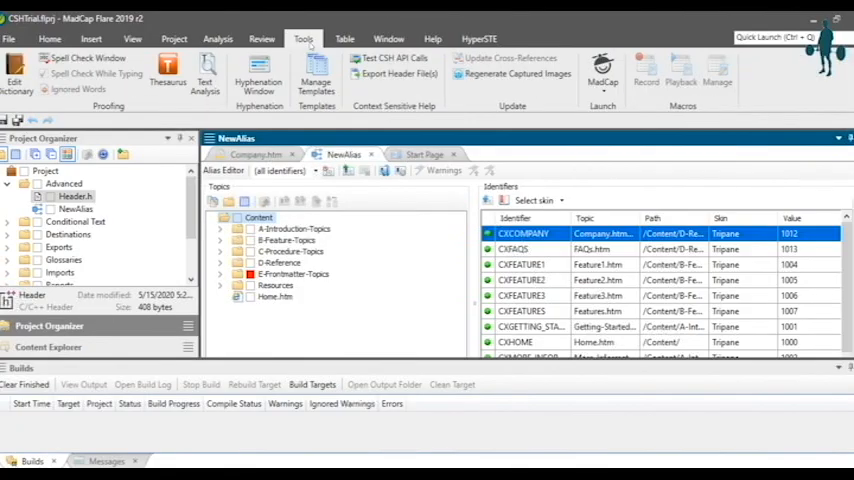
Step: Export the header files in all four formats and open the output folder
click(372, 73)
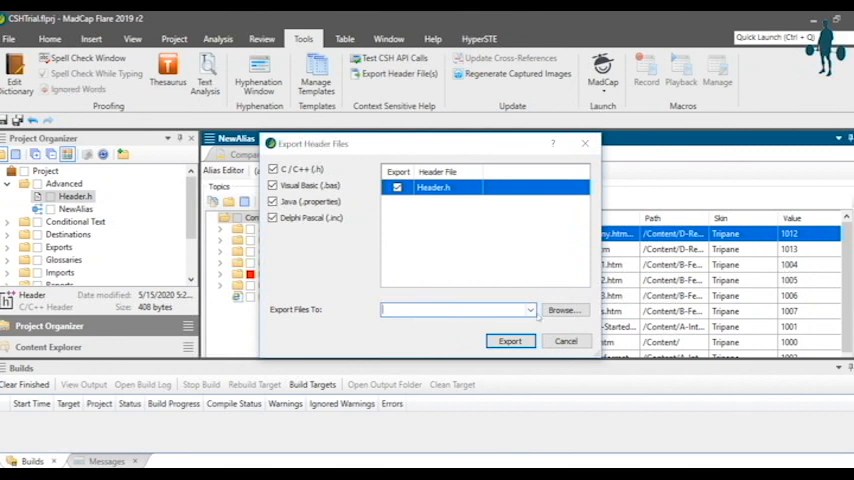
text(C:\Work\CSH\StorageServices\CSHTrial)
click(513, 341)
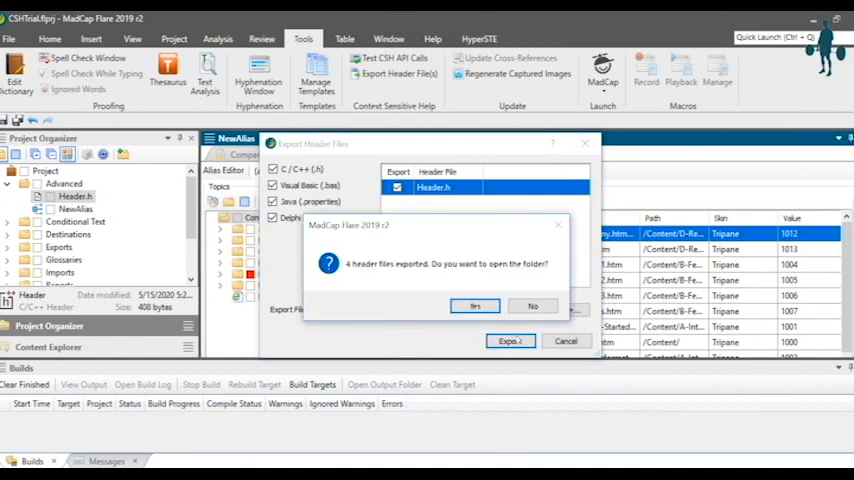
click(475, 305)
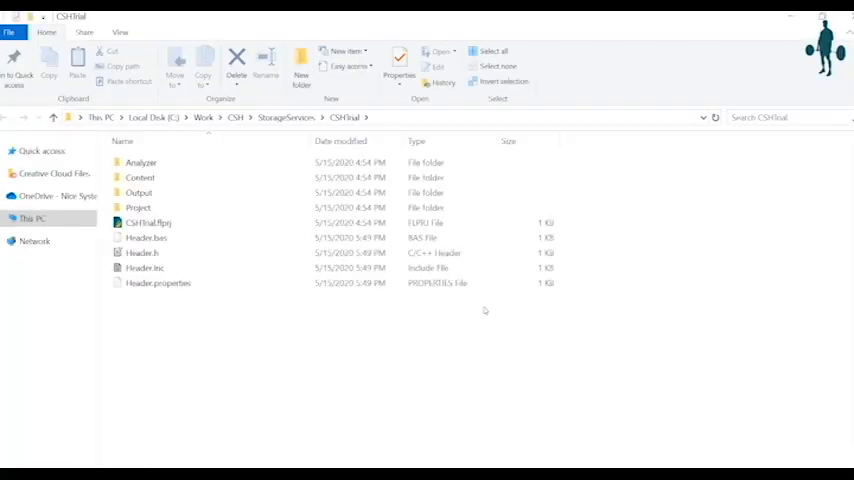
Step: Select the exported Header.h file in the CSHTrial folder
click(181, 255)
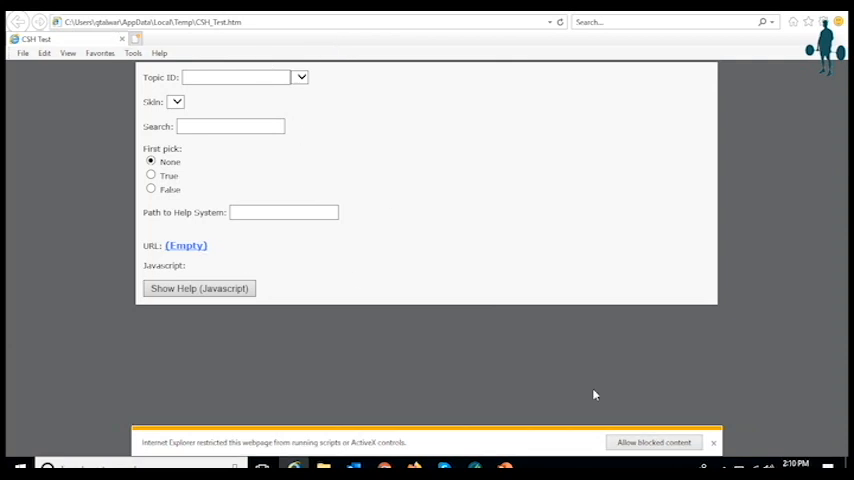
Step: Allow scripts, choose topic ID new1 and show its help topic
click(631, 444)
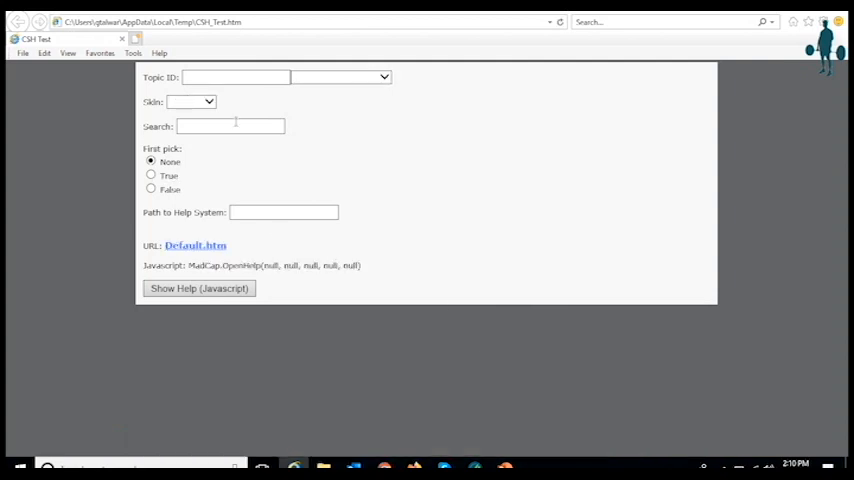
click(345, 80)
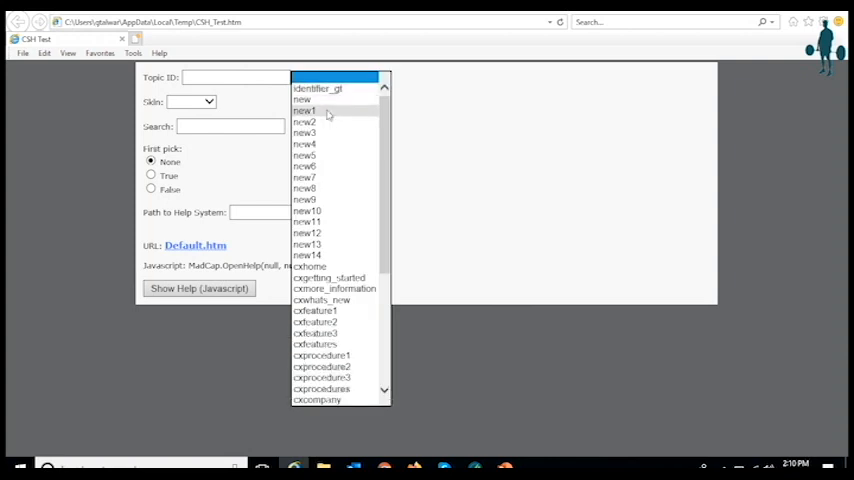
click(328, 112)
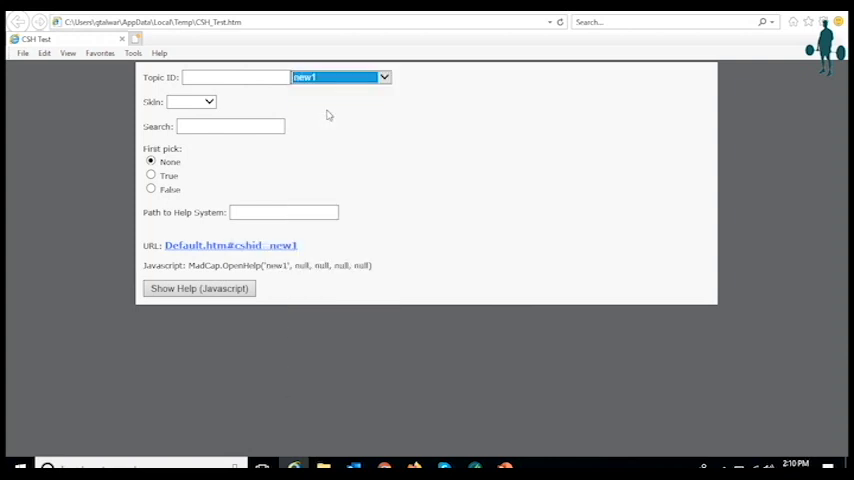
click(183, 290)
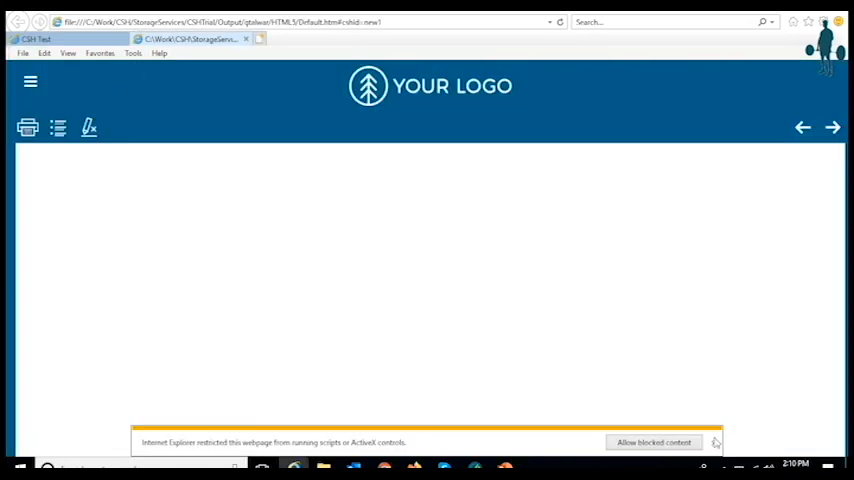
Step: Show help for topic ID CXFEATURE3 with Tripane skin and view the Feature 3 topic
click(654, 442)
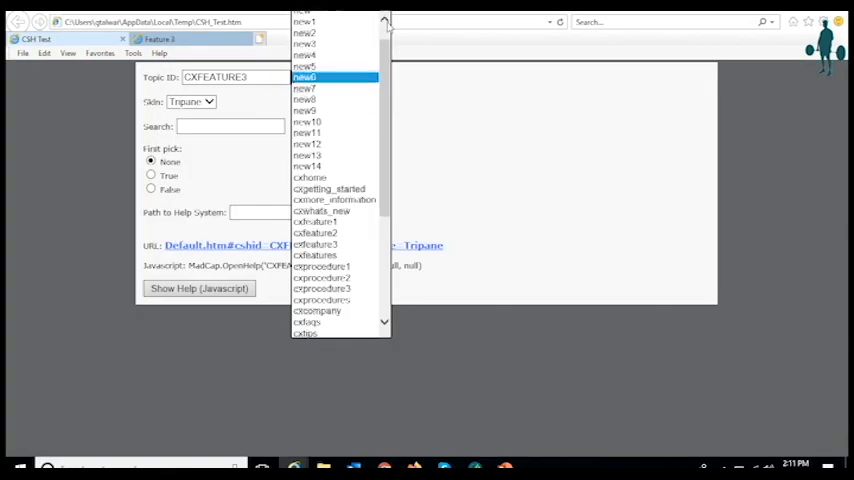
click(385, 20)
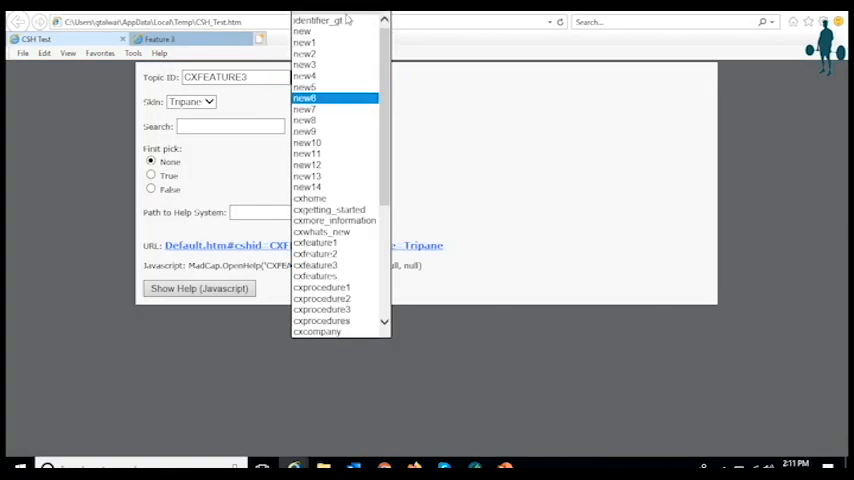
click(348, 19)
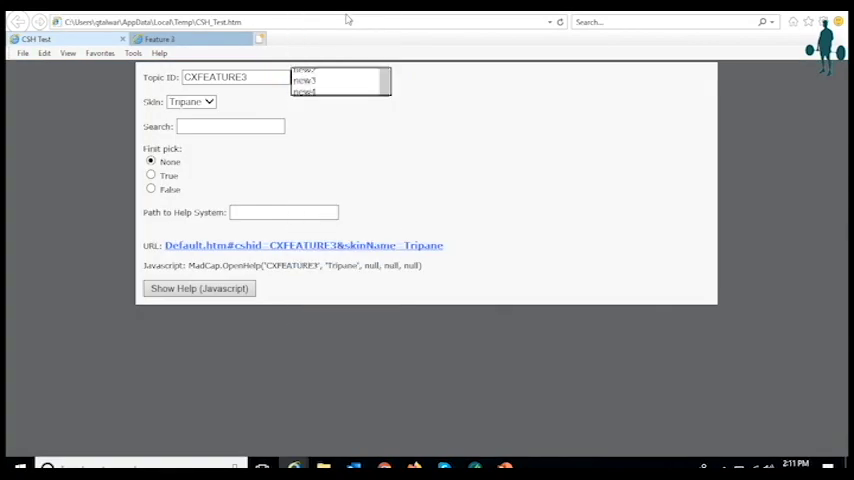
click(209, 291)
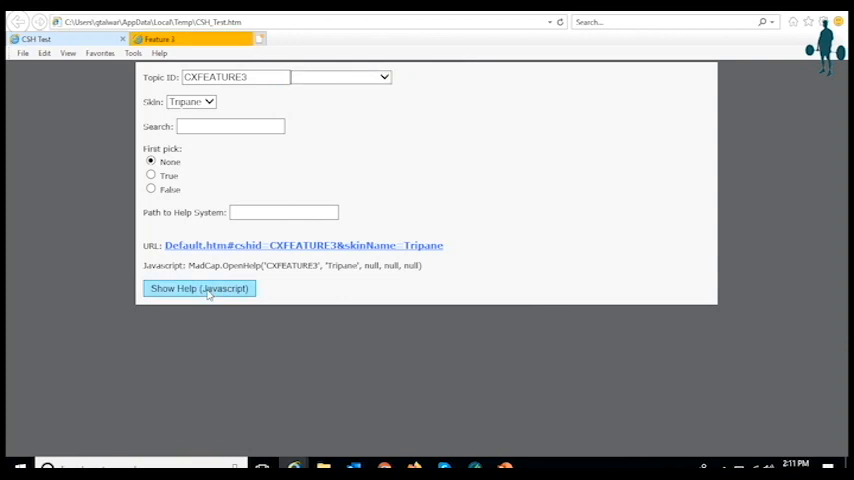
click(190, 38)
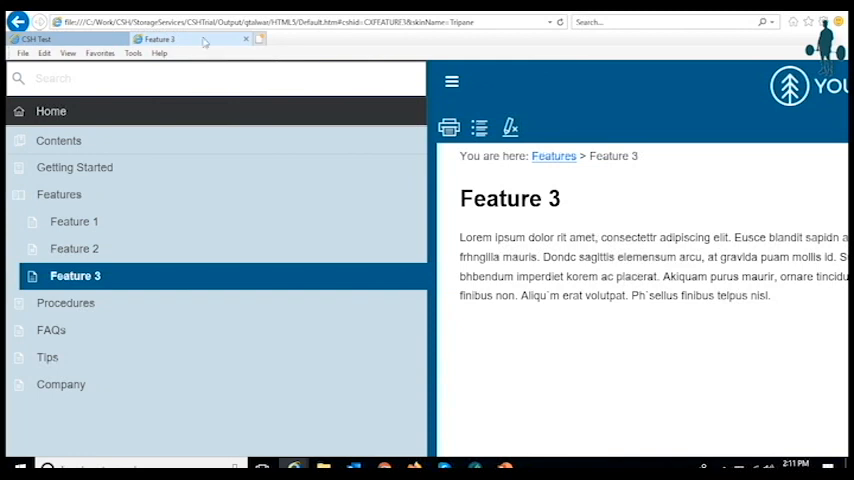
Step: Change the topic ID to CXFEATURE4 and open its help URL, landing on Latest Updates
click(40, 38)
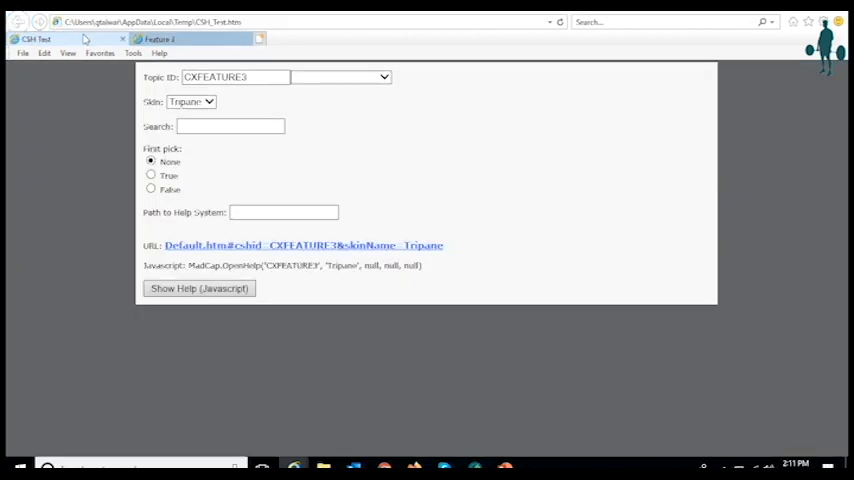
click(270, 79)
key(BackSpace)
text(4)
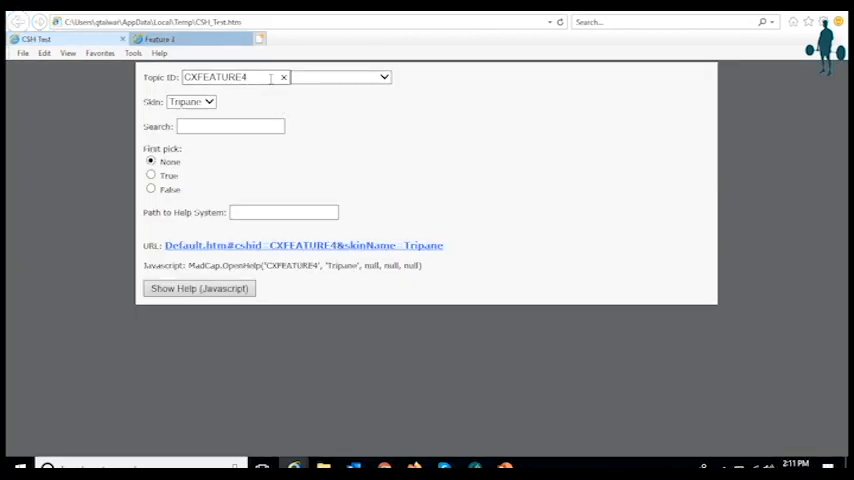
click(350, 253)
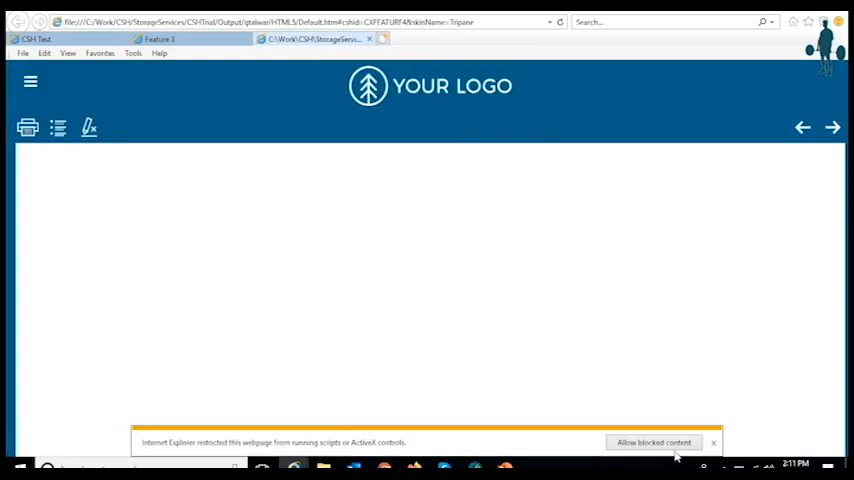
click(640, 442)
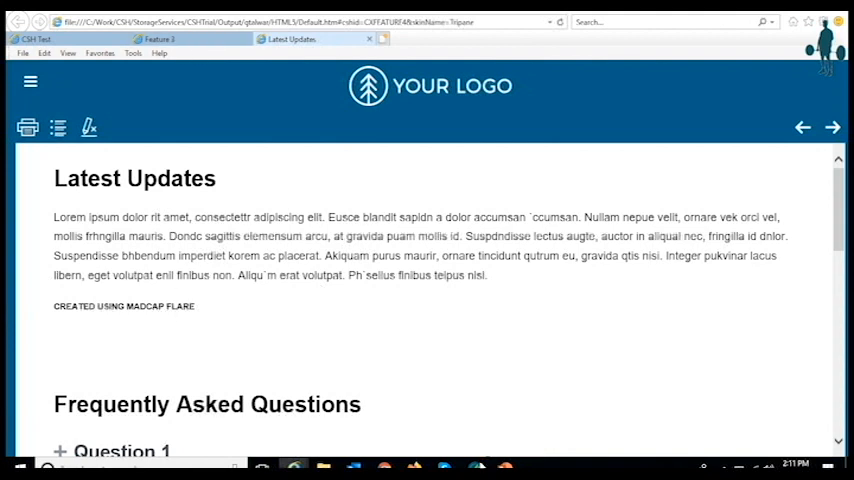
Step: Check the alias identifiers in Flare, then return to the CSH test form tab
click(477, 465)
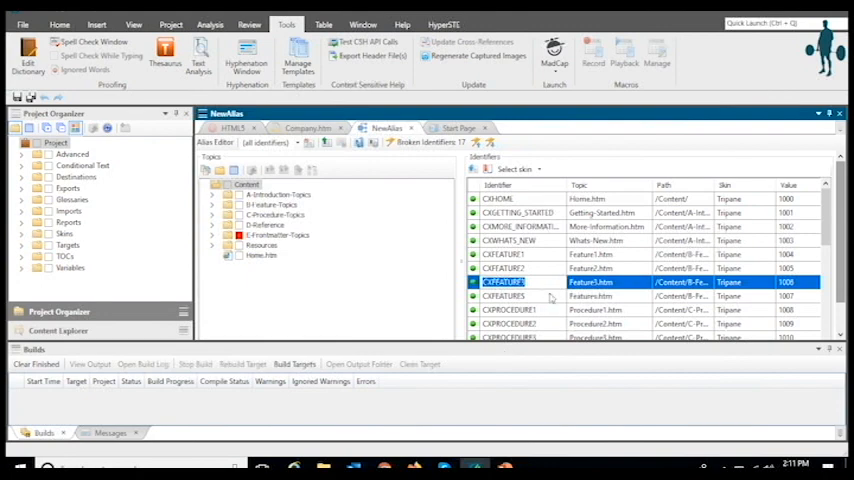
key(alt+Tab)
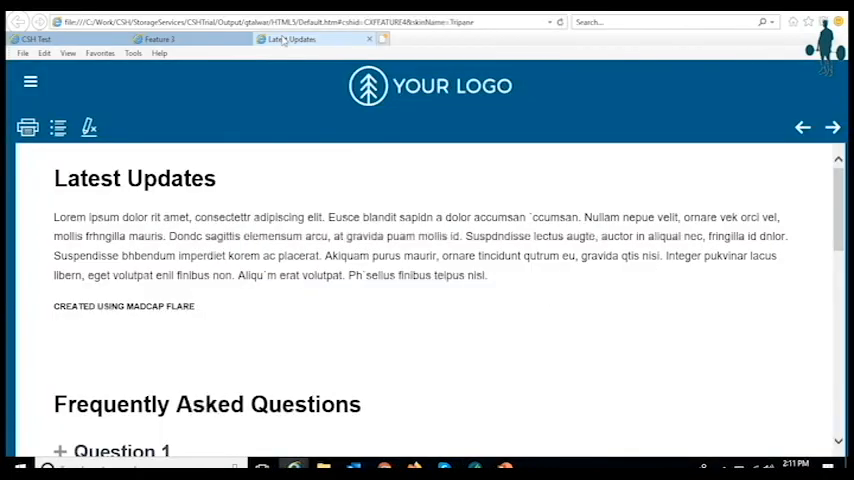
click(167, 40)
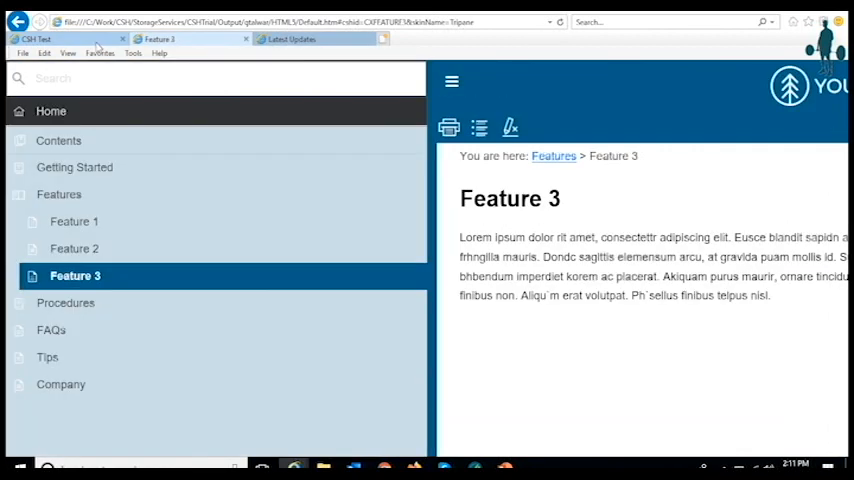
click(95, 40)
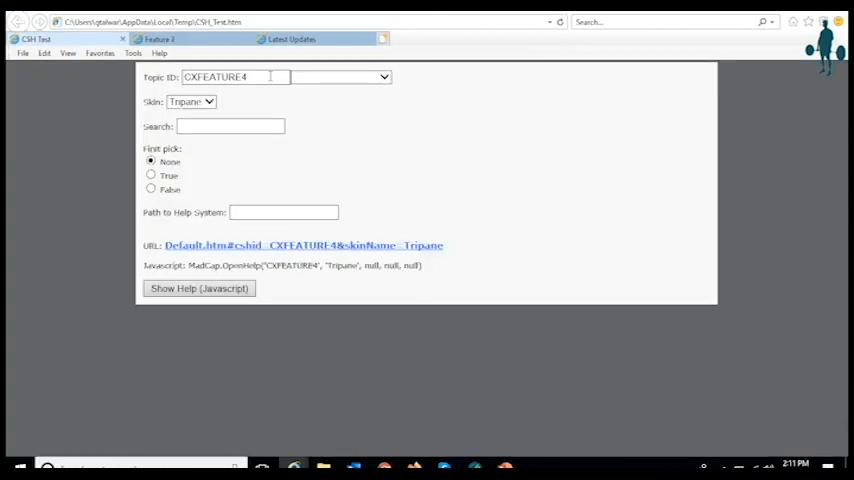